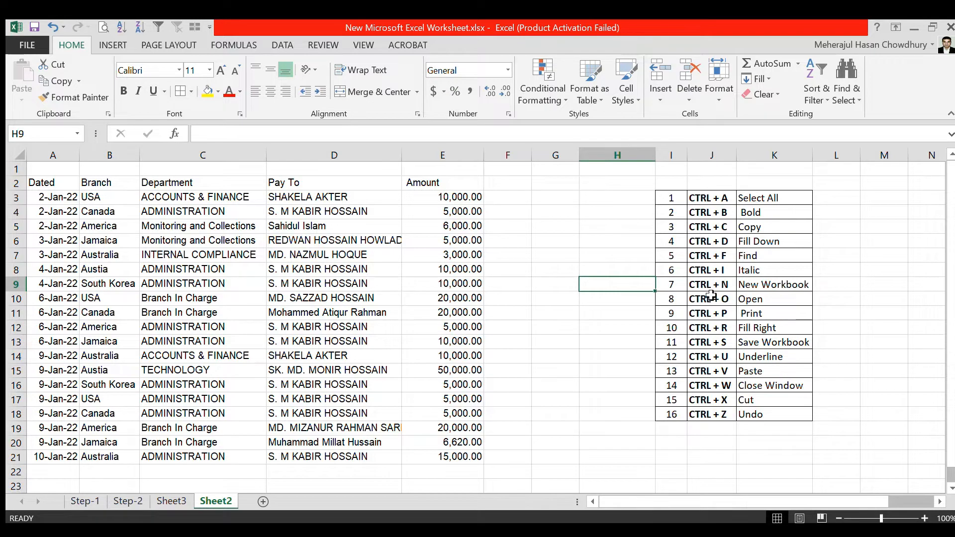
- Select the entire payment table, starting from cell C6 in the Department column
{"action": "left_click", "coordinate": [718, 200]}
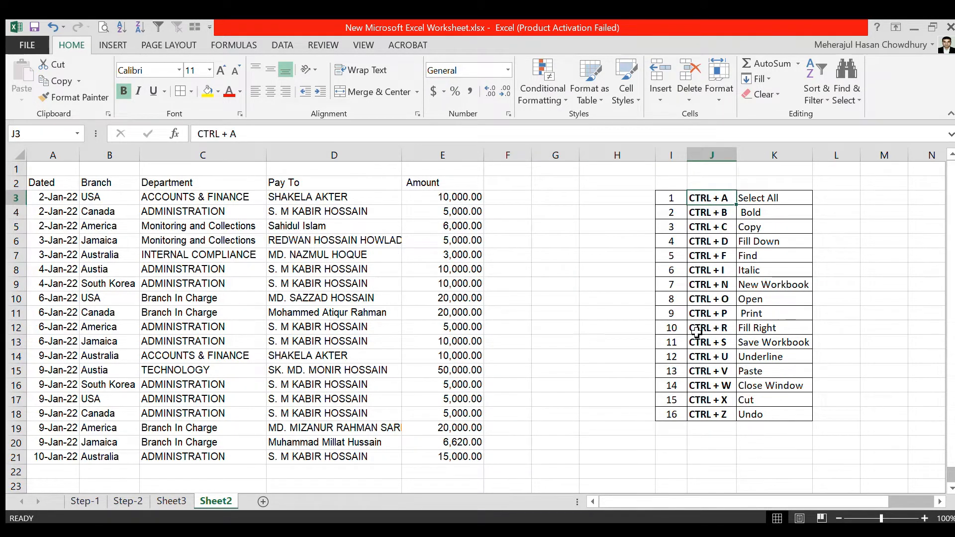
{"action": "left_click", "coordinate": [163, 241]}
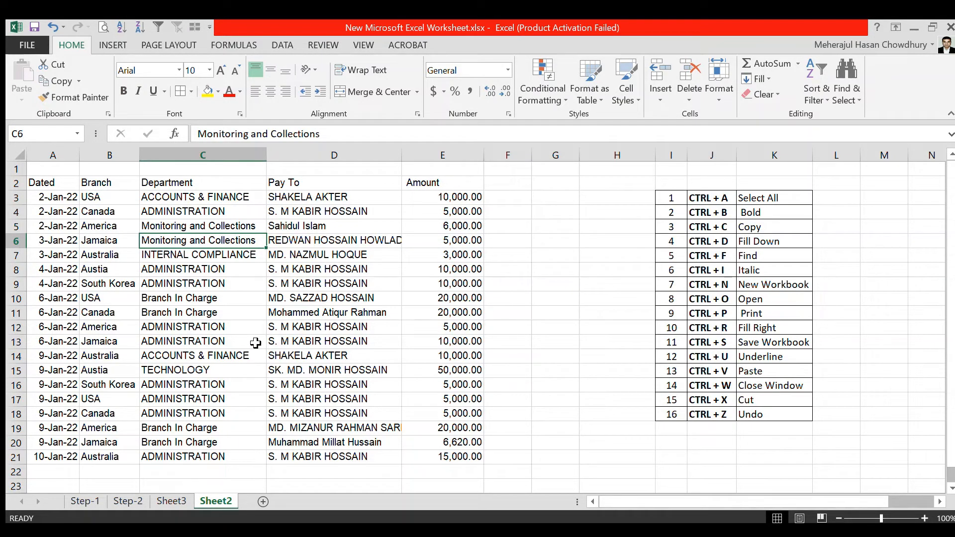
{"action": "key", "text": "ctrl+a"}
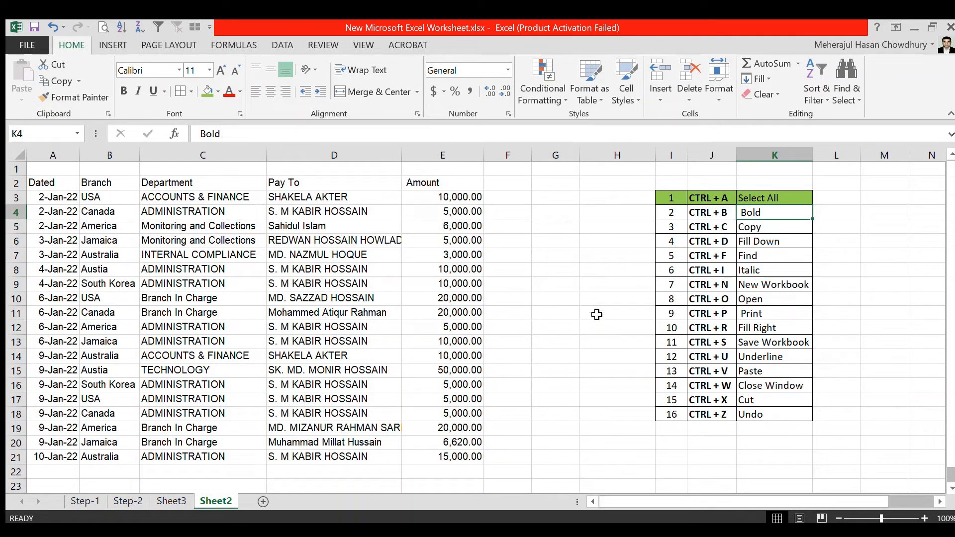
- Make the payment table's header row, A2:E2, bold
{"action": "left_click", "coordinate": [722, 218]}
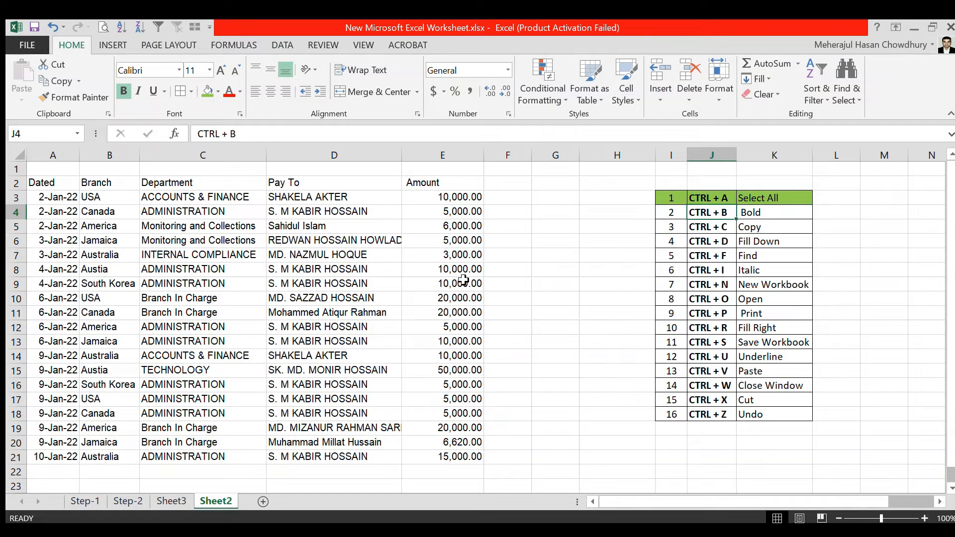
{"action": "left_click", "coordinate": [73, 187]}
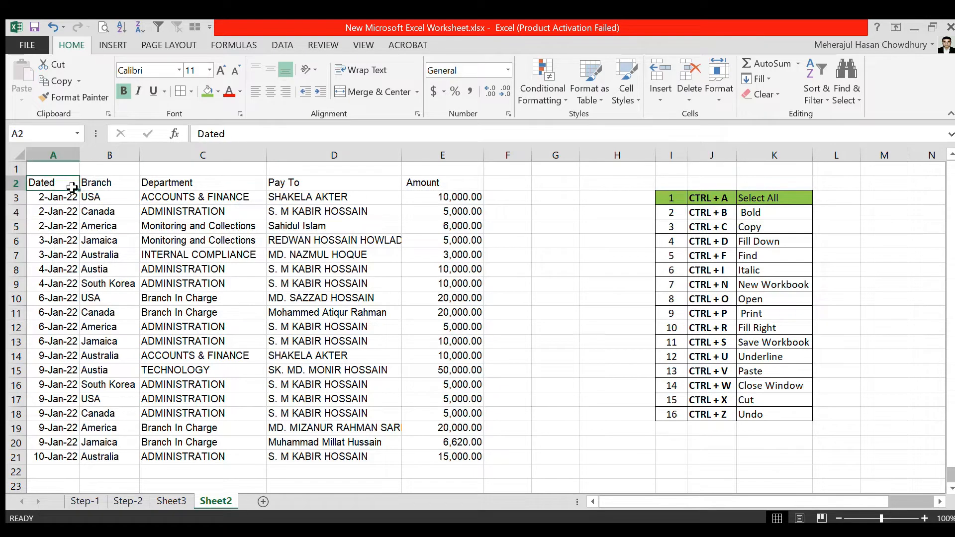
{"action": "left_click_drag", "start_coordinate": [72, 187], "coordinate": [433, 185]}
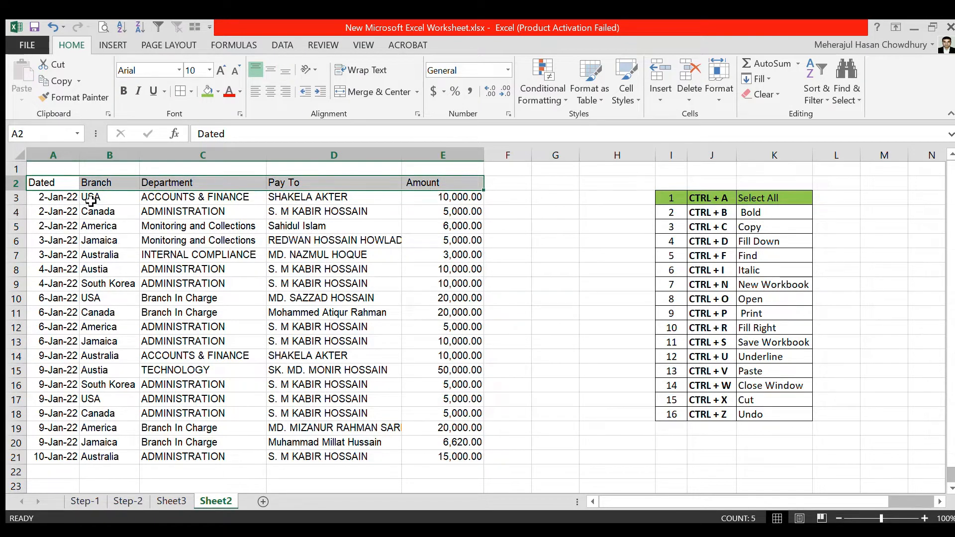
{"action": "left_click", "coordinate": [55, 198]}
{"action": "left_click_drag", "start_coordinate": [42, 185], "coordinate": [427, 187]}
{"action": "key", "text": "ctrl+b"}
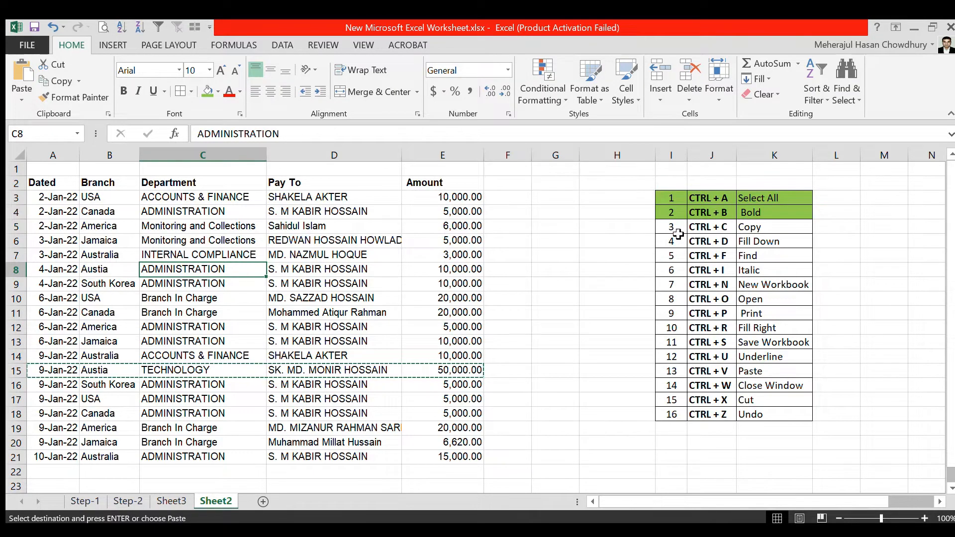
- Copy the TECHNOLOGY payment row, A15:E15, and paste it below the table starting at A23
{"action": "left_click", "coordinate": [315, 286]}
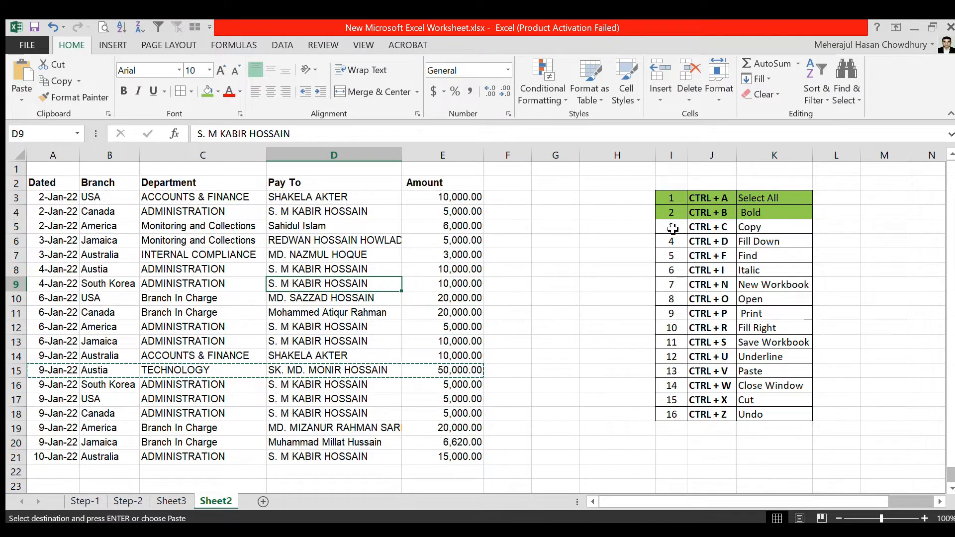
{"action": "left_click_drag", "start_coordinate": [672, 229], "coordinate": [773, 228]}
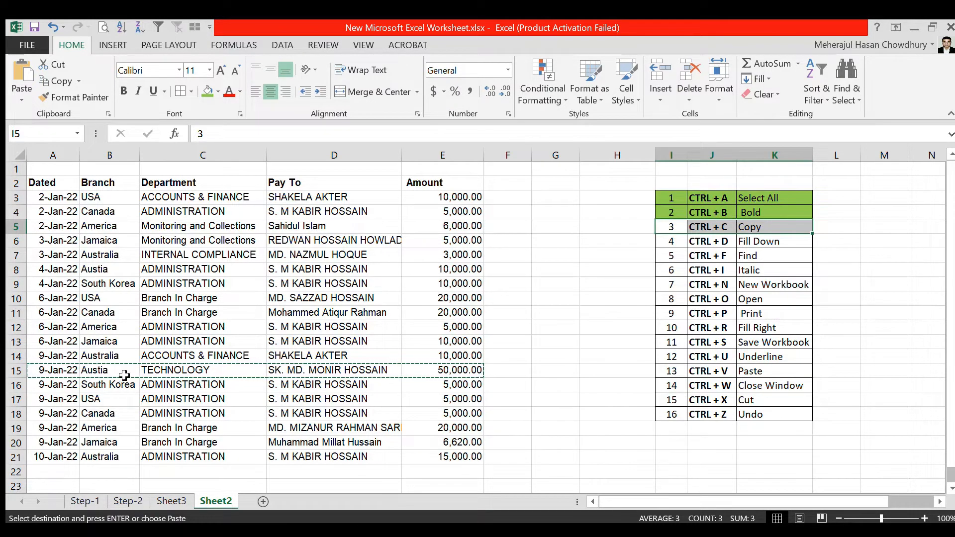
{"action": "left_click_drag", "start_coordinate": [41, 372], "coordinate": [457, 371]}
{"action": "key", "text": "ctrl+c"}
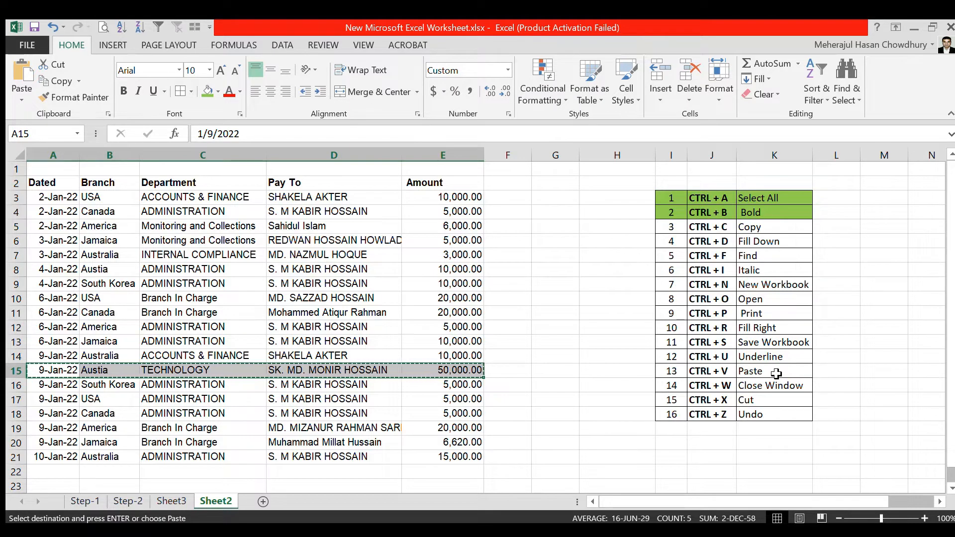
{"action": "scroll", "coordinate": [514, 364], "scroll_direction": "down", "scroll_amount": 1}
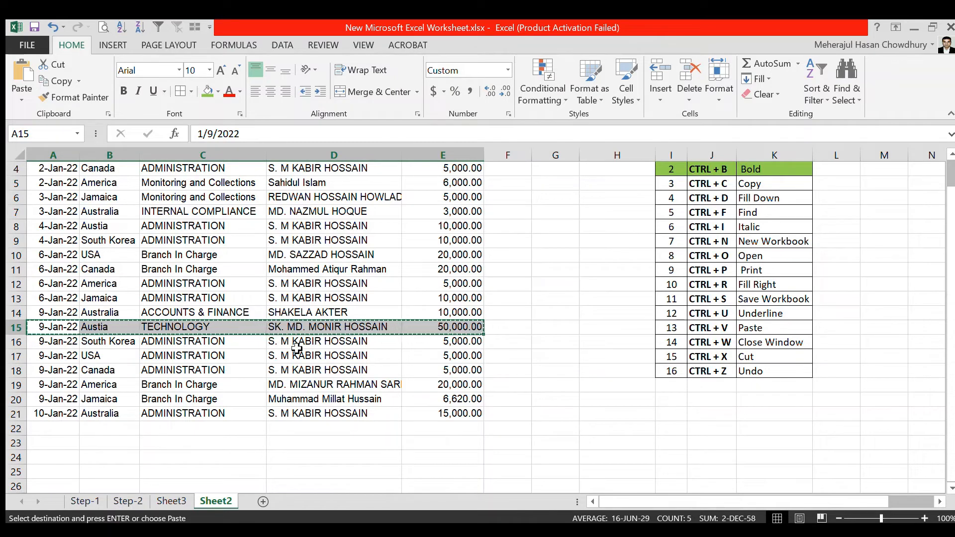
{"action": "left_click", "coordinate": [59, 447]}
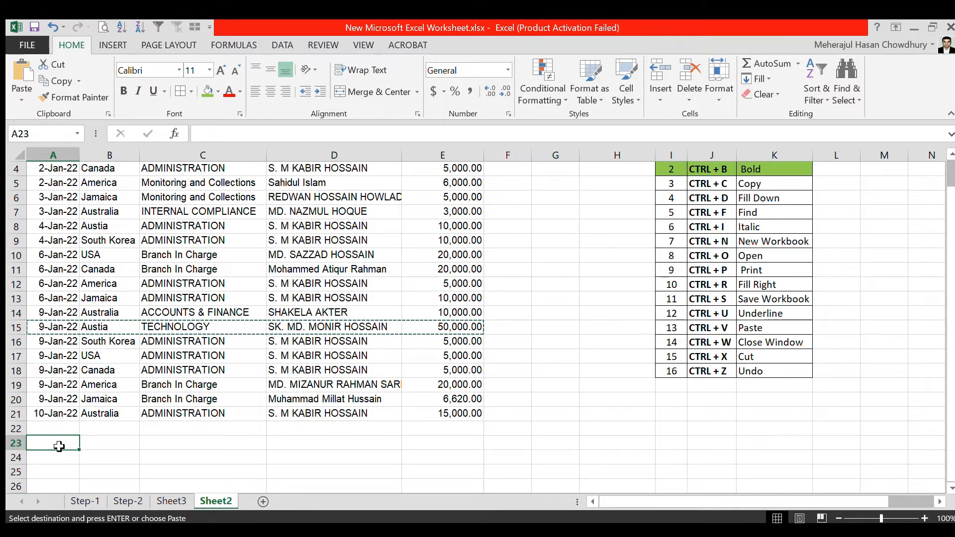
{"action": "key", "text": "ctrl+v"}
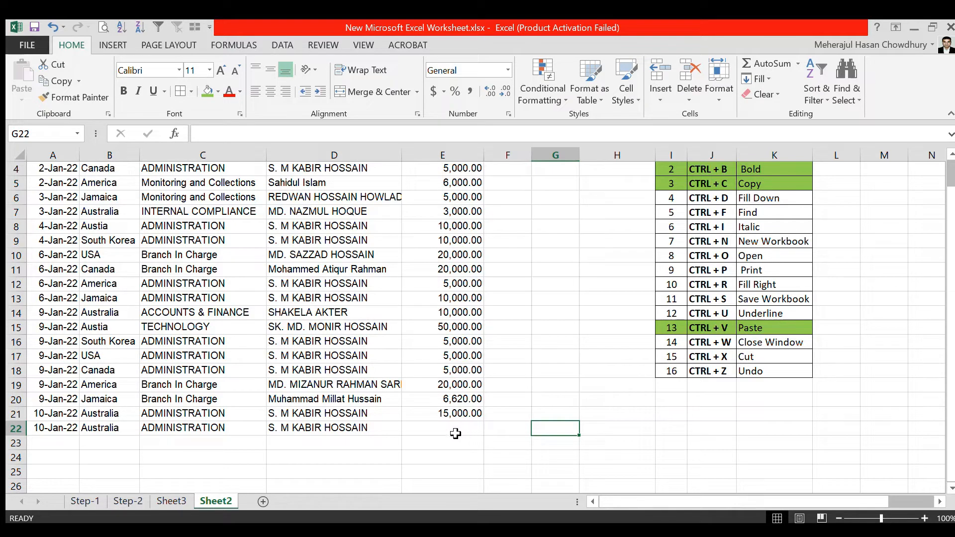
- Fill the empty Amount cell E22 down from the cell above it
{"action": "left_click", "coordinate": [438, 432]}
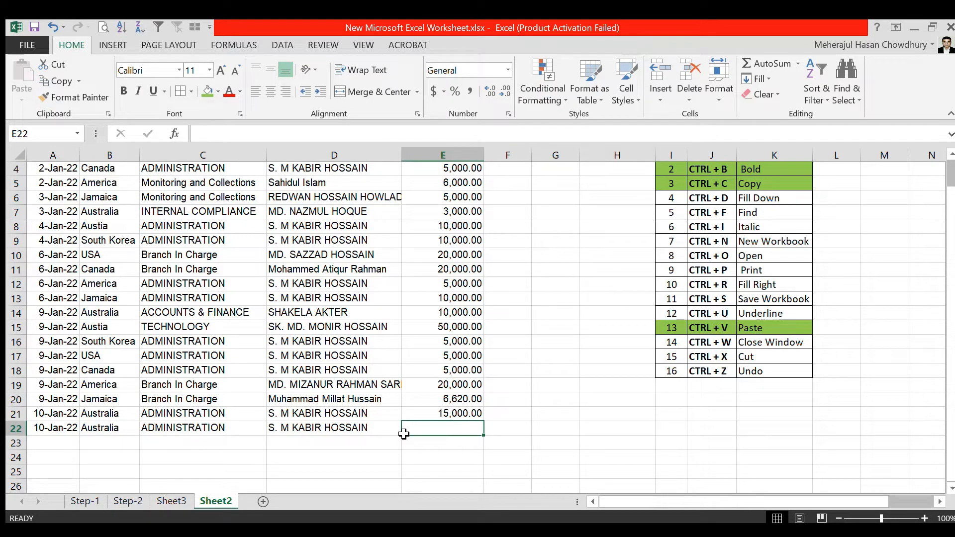
{"action": "key", "text": "ctrl+d"}
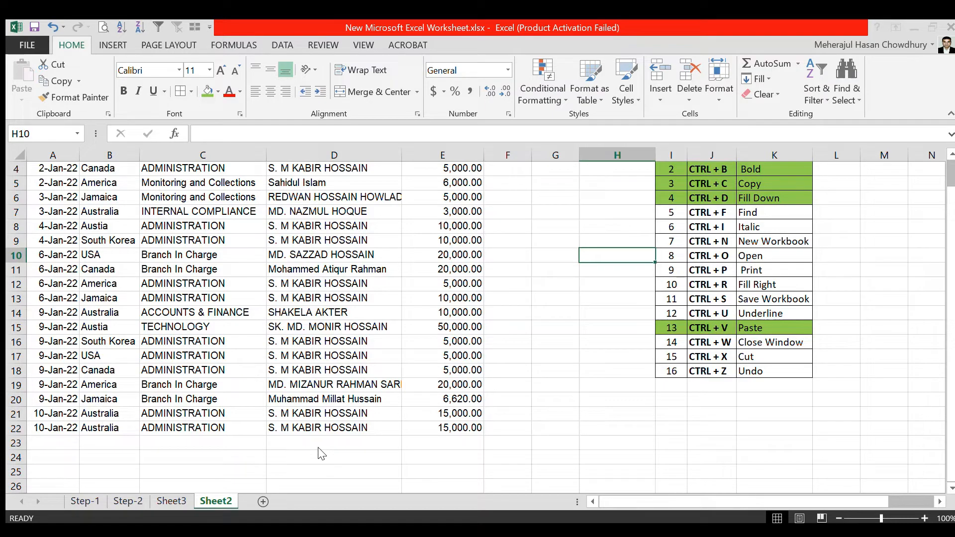
- Locate the USA entries in the Branch column, going from B17 to B3
{"action": "left_click", "coordinate": [100, 355]}
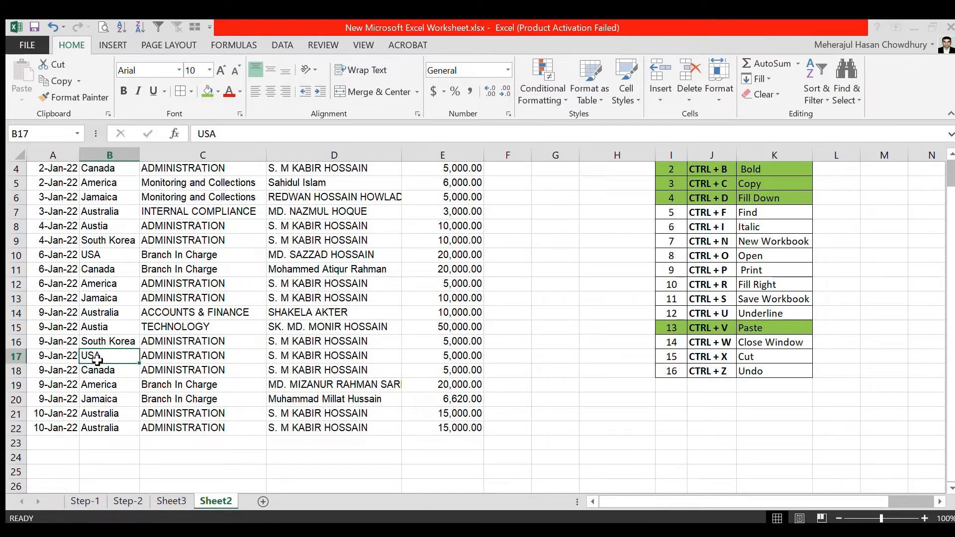
{"action": "key", "text": "ctrl+Up"}
{"action": "key", "text": "Down"}
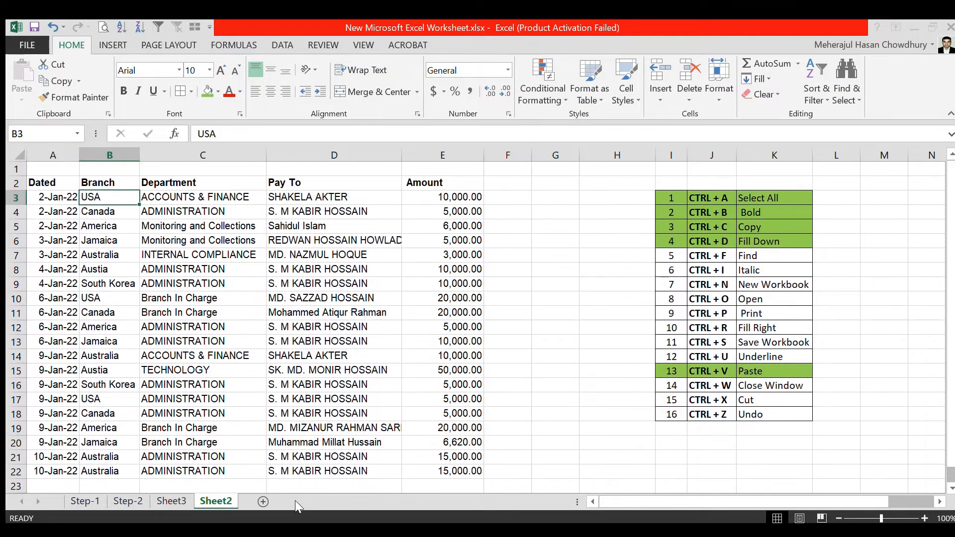
{"action": "left_click", "coordinate": [303, 504]}
{"action": "left_click", "coordinate": [303, 504]}
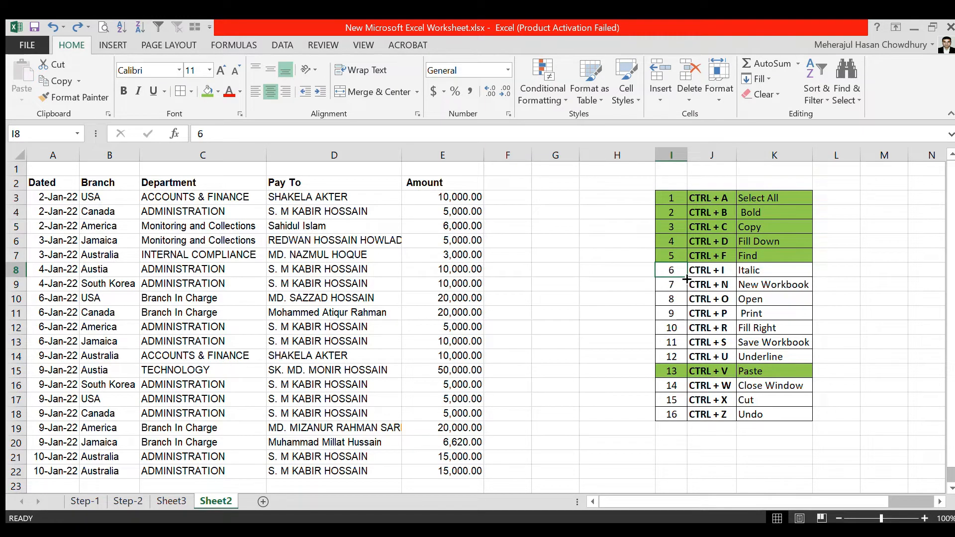
- Italicize the payment table's header row, A2:E2
{"action": "left_click_drag", "start_coordinate": [705, 275], "coordinate": [750, 270]}
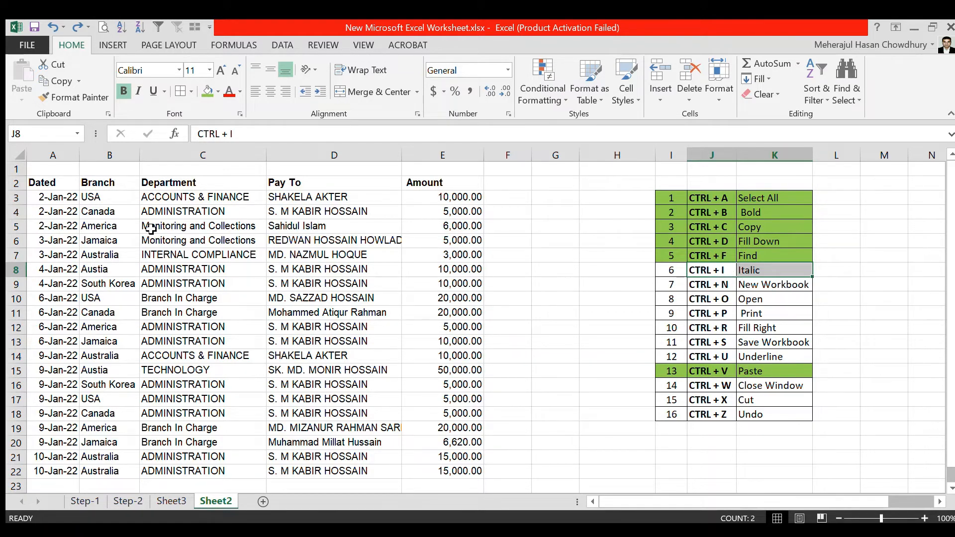
{"action": "left_click_drag", "start_coordinate": [44, 184], "coordinate": [423, 187]}
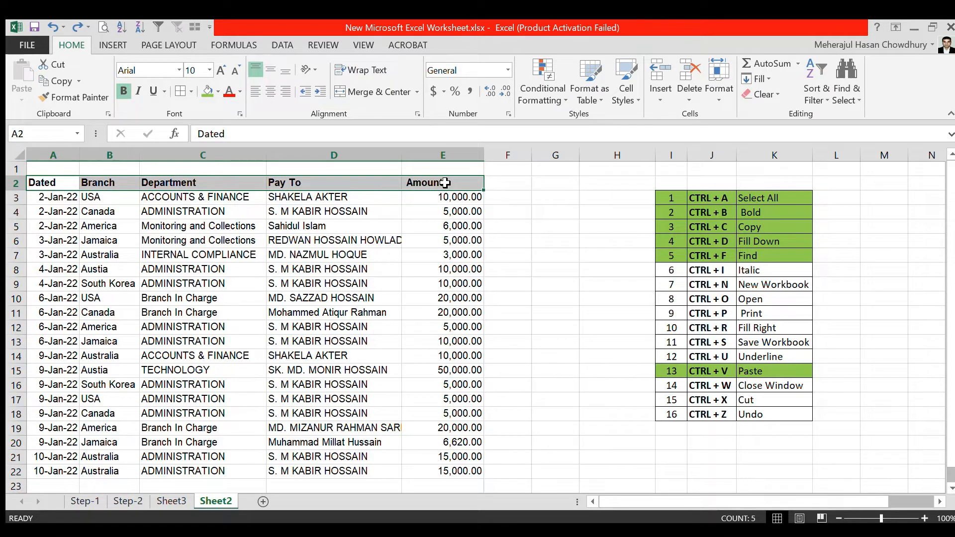
{"action": "key", "text": "ctrl+i"}
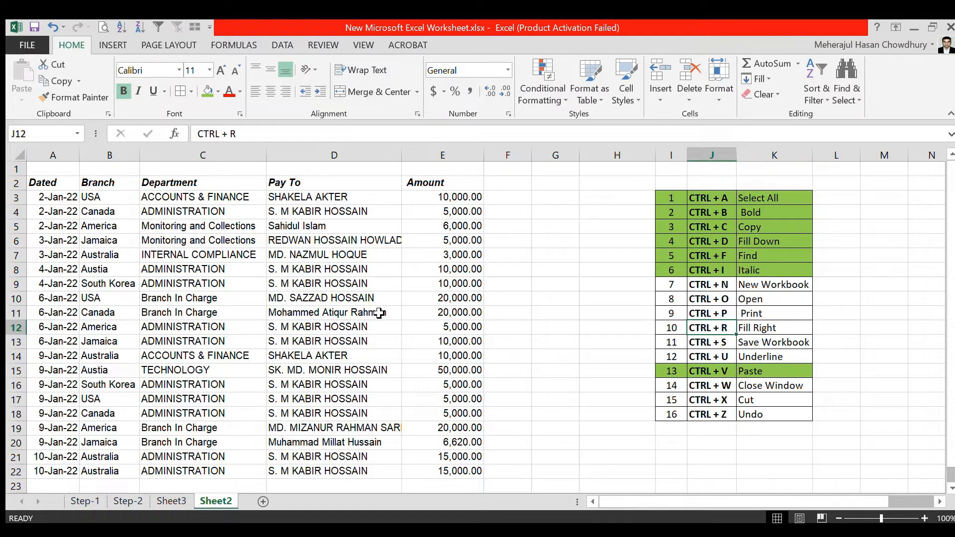
- Create a new workbook
{"action": "key", "text": "ctrl+n"}
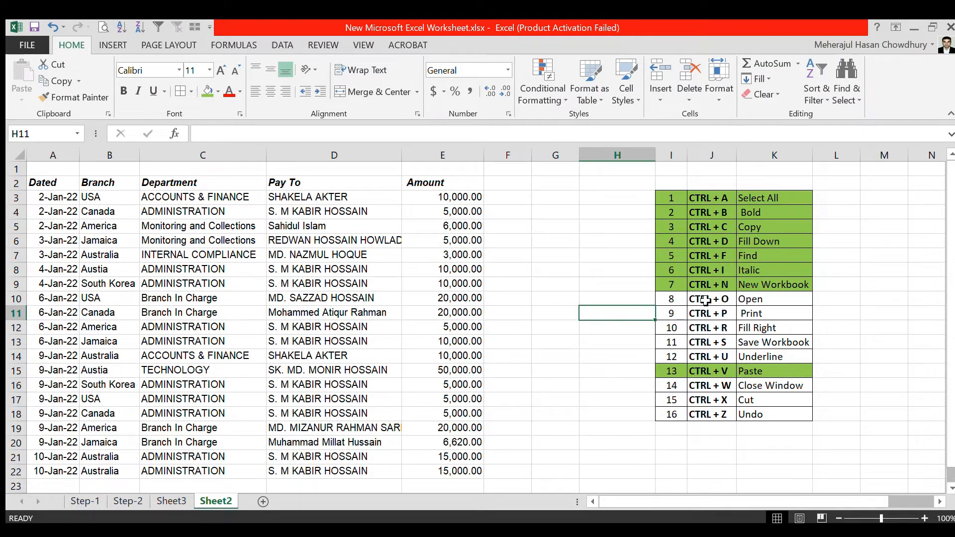
- Display the list of recent workbooks available for opening and return to the payment sheet
{"action": "left_click", "coordinate": [682, 300]}
{"action": "left_click_drag", "start_coordinate": [683, 301], "coordinate": [789, 301]}
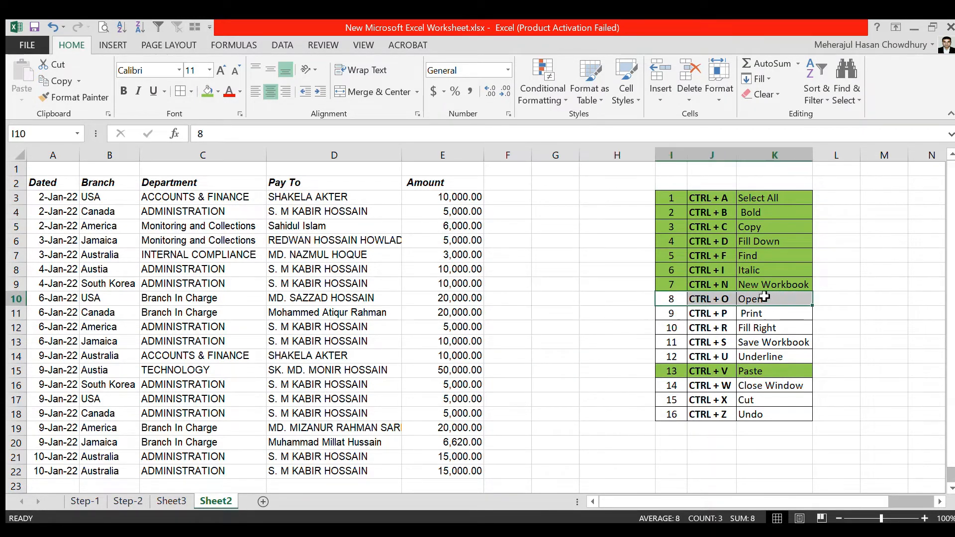
{"action": "left_click", "coordinate": [721, 300]}
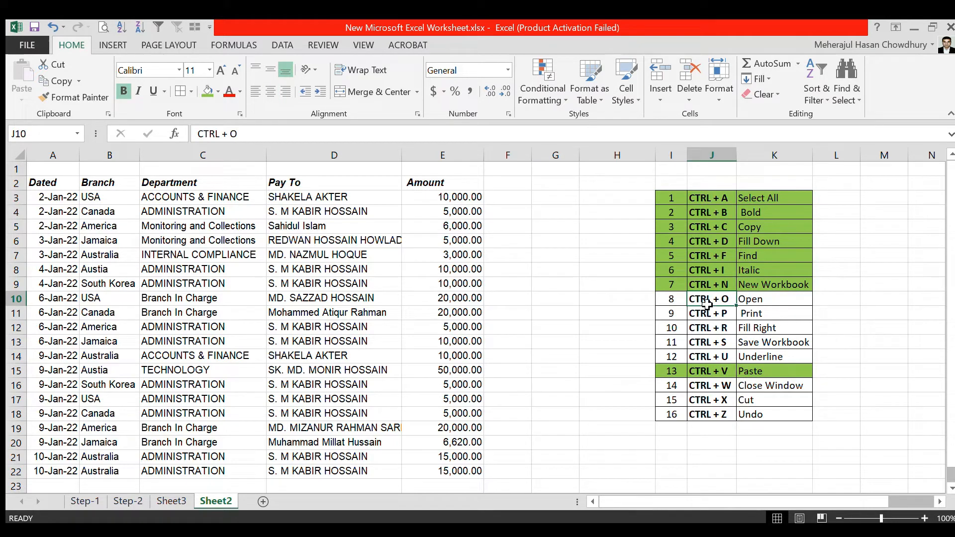
{"action": "left_click", "coordinate": [570, 319]}
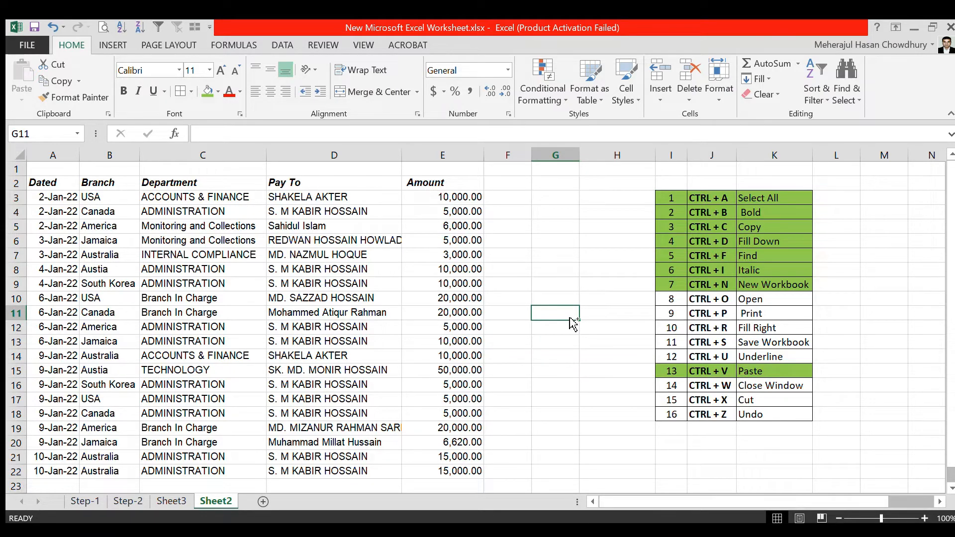
{"action": "key", "text": "ctrl+o"}
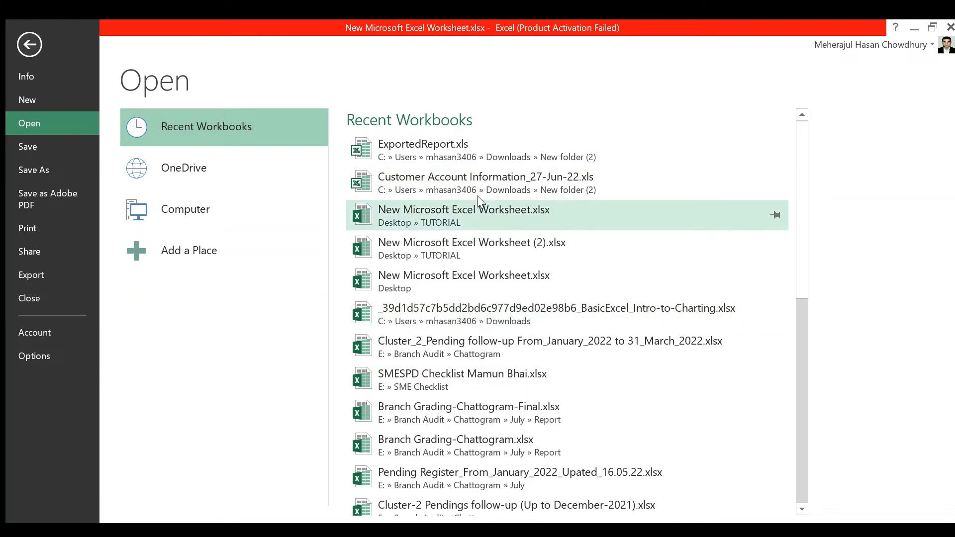
{"action": "key", "text": "Escape"}
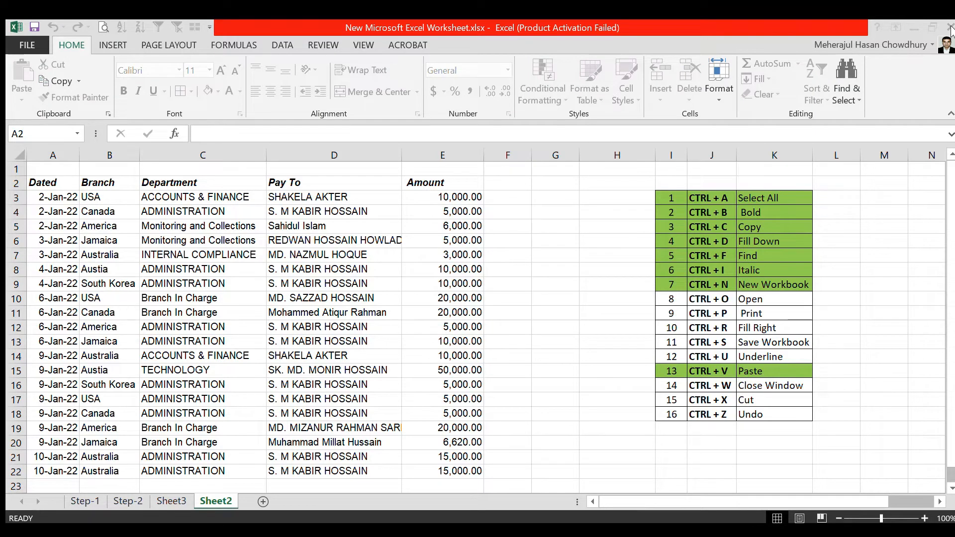
{"action": "left_click", "coordinate": [951, 28]}
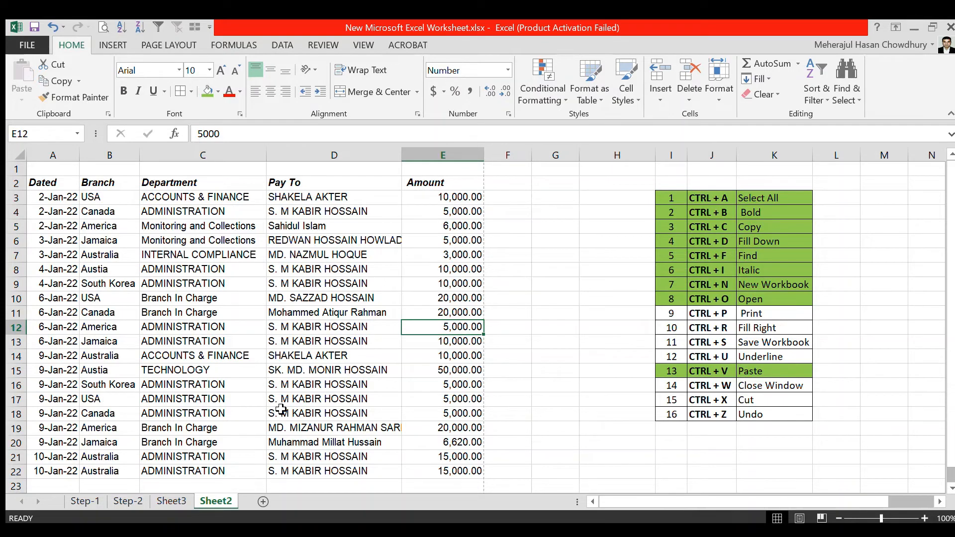
- Check the print preview and settings for the active sheet and return without printing
{"action": "left_click", "coordinate": [692, 314]}
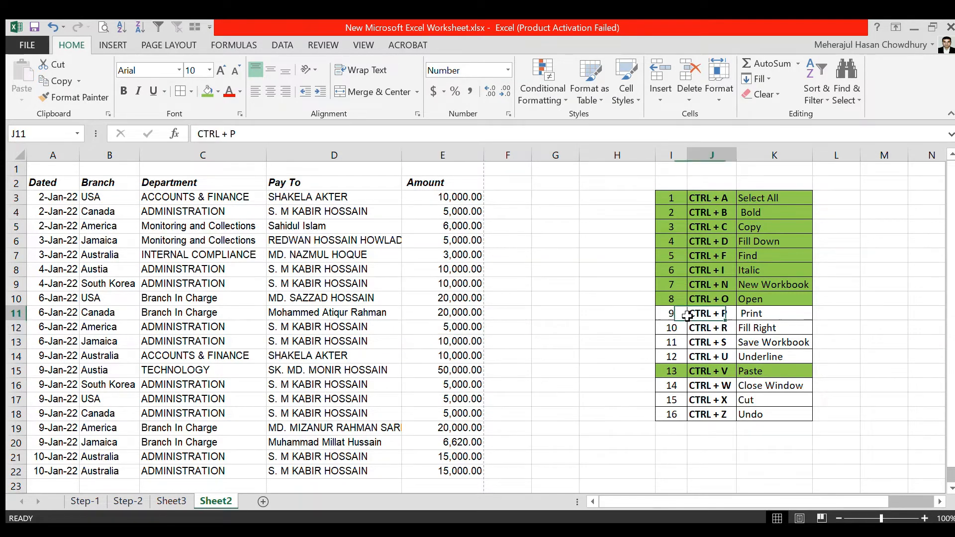
{"action": "mouse_move", "coordinate": [735, 314]}
{"action": "left_mouse_down"}
{"action": "mouse_move", "coordinate": [777, 314]}
{"action": "mouse_move", "coordinate": [744, 314]}
{"action": "left_mouse_up"}
{"action": "left_click", "coordinate": [615, 313]}
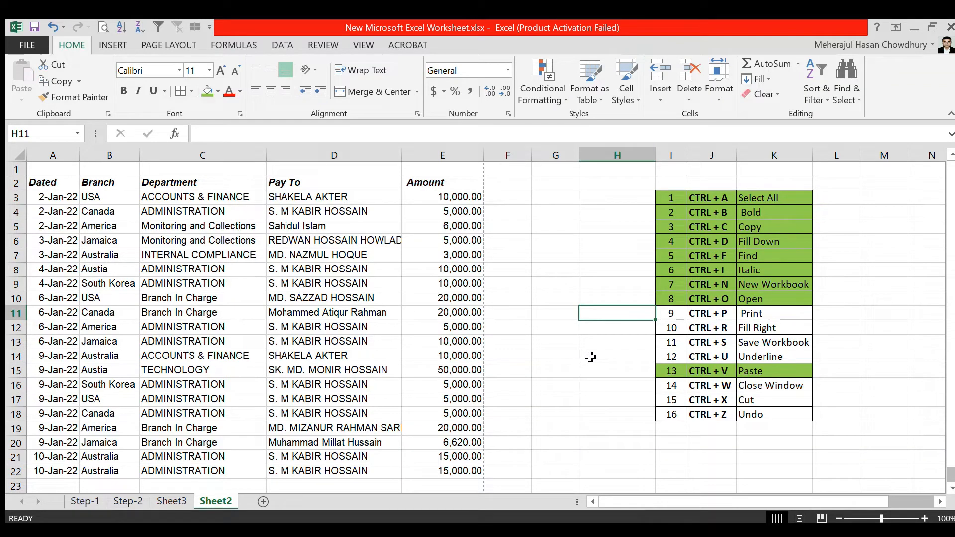
{"action": "key", "text": "ctrl+p"}
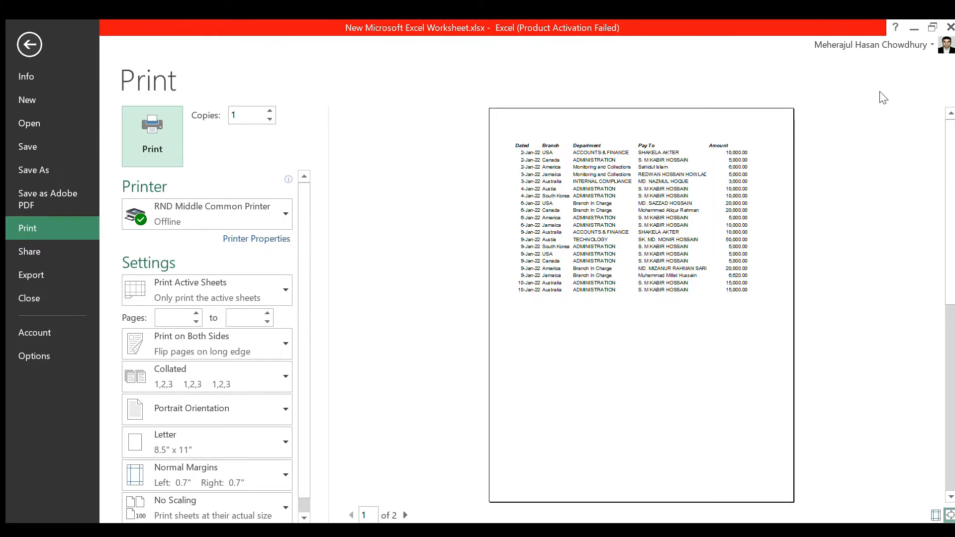
{"action": "key", "text": "Escape"}
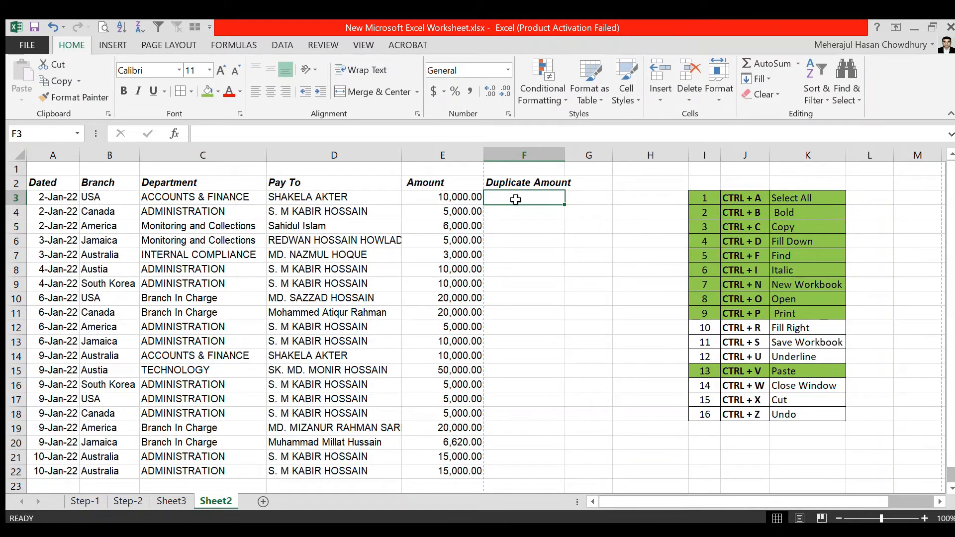
- Fill the Duplicate Amount cells F3:F22 with the Amount column's values using Fill Right
{"action": "left_click", "coordinate": [748, 328]}
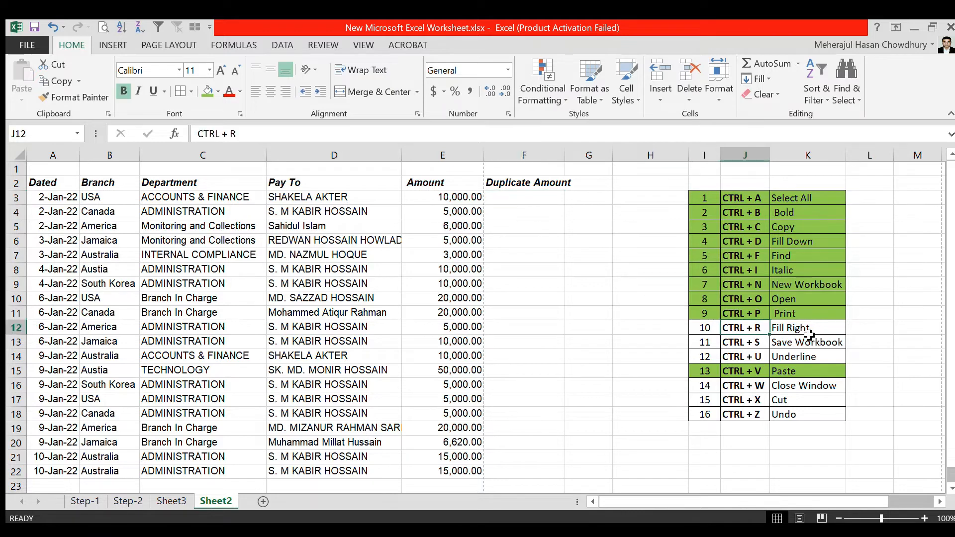
{"action": "left_click", "coordinate": [647, 314]}
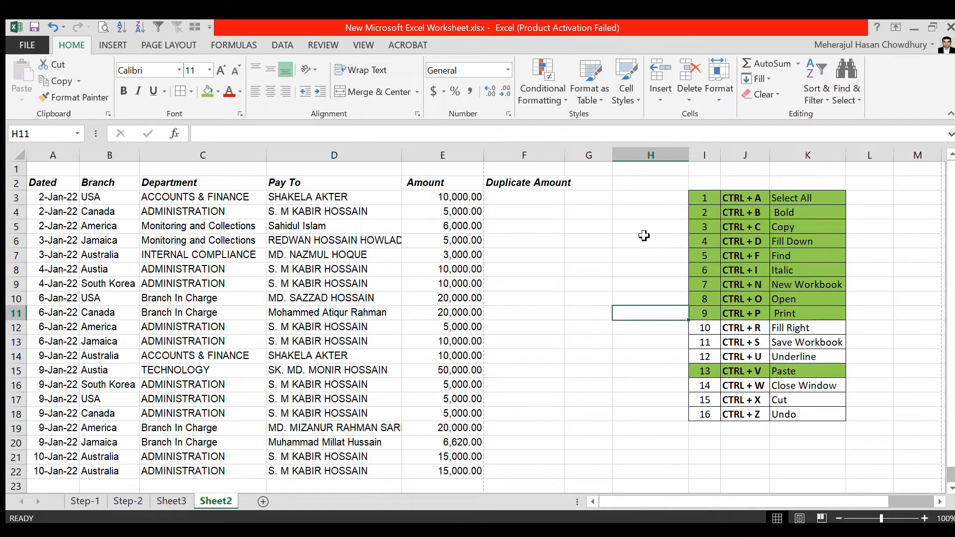
{"action": "left_click_drag", "start_coordinate": [507, 199], "coordinate": [525, 474]}
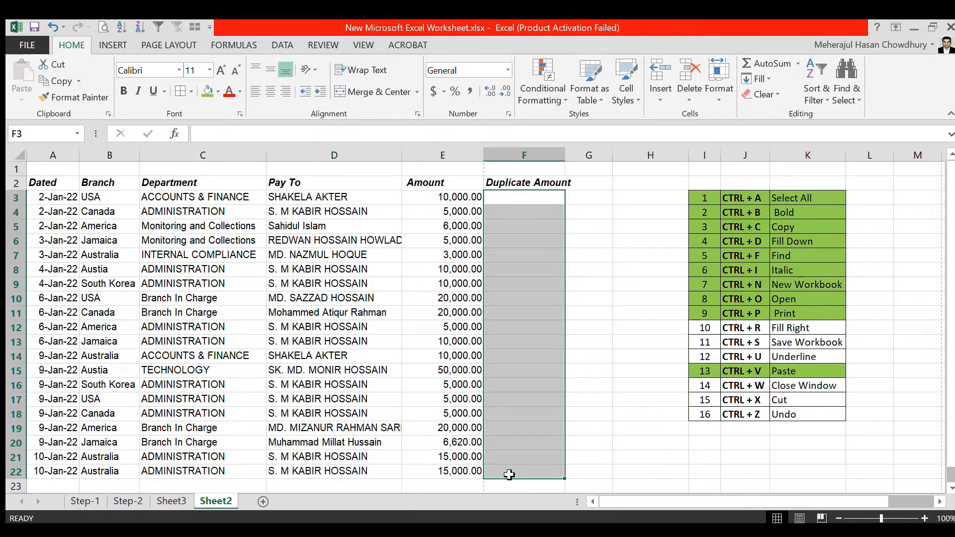
{"action": "key", "text": "ctrl+r"}
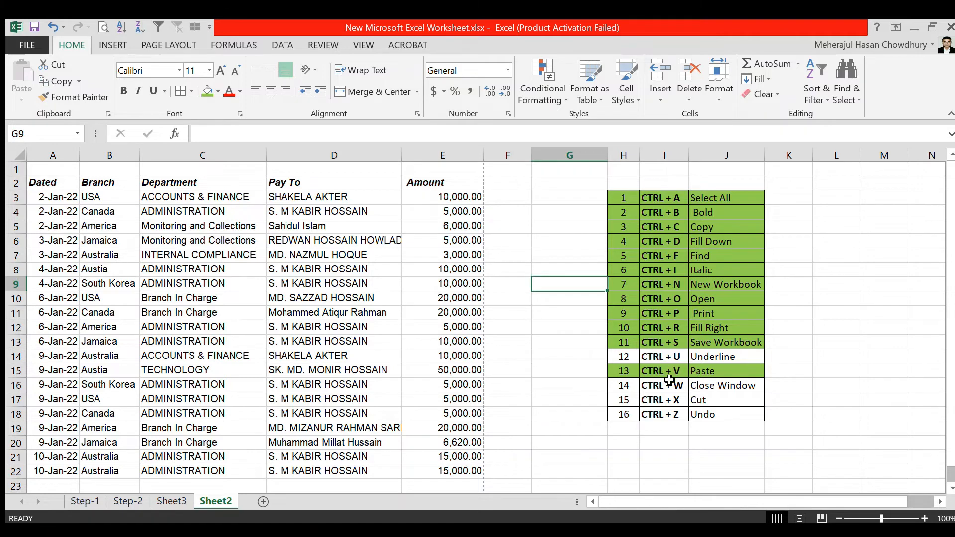
- Underline the branch and department in the first payment row, B3:C3
{"action": "left_click_drag", "start_coordinate": [657, 358], "coordinate": [760, 357]}
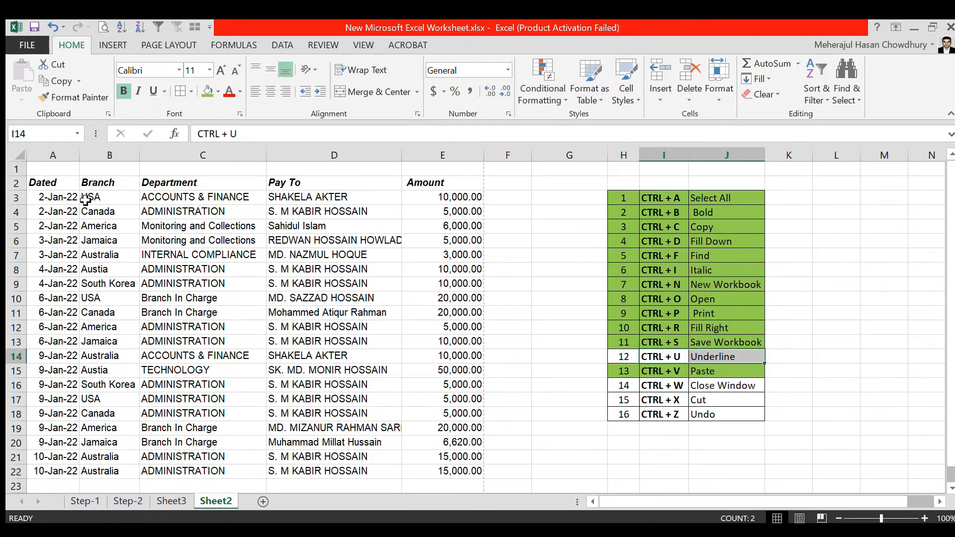
{"action": "left_click_drag", "start_coordinate": [85, 199], "coordinate": [198, 198]}
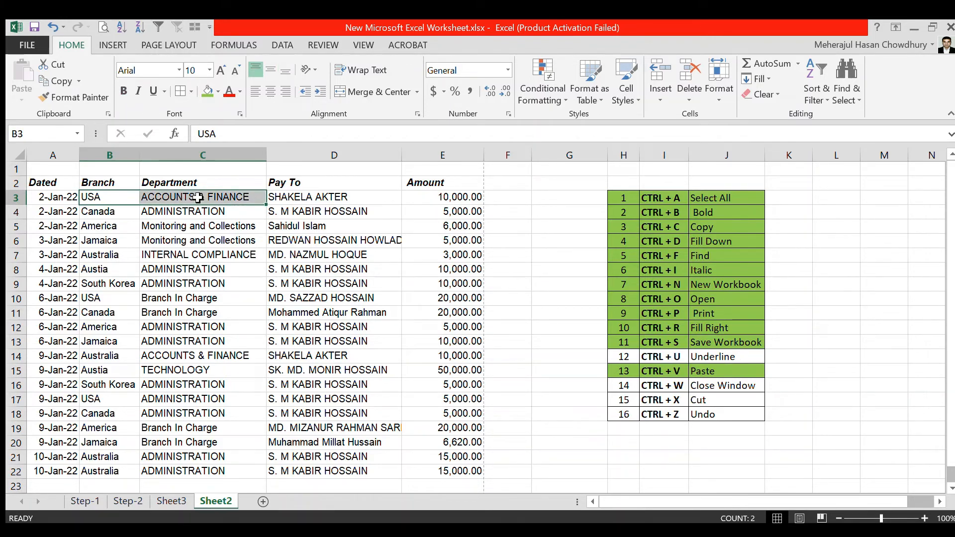
{"action": "key", "text": "ctrl+u"}
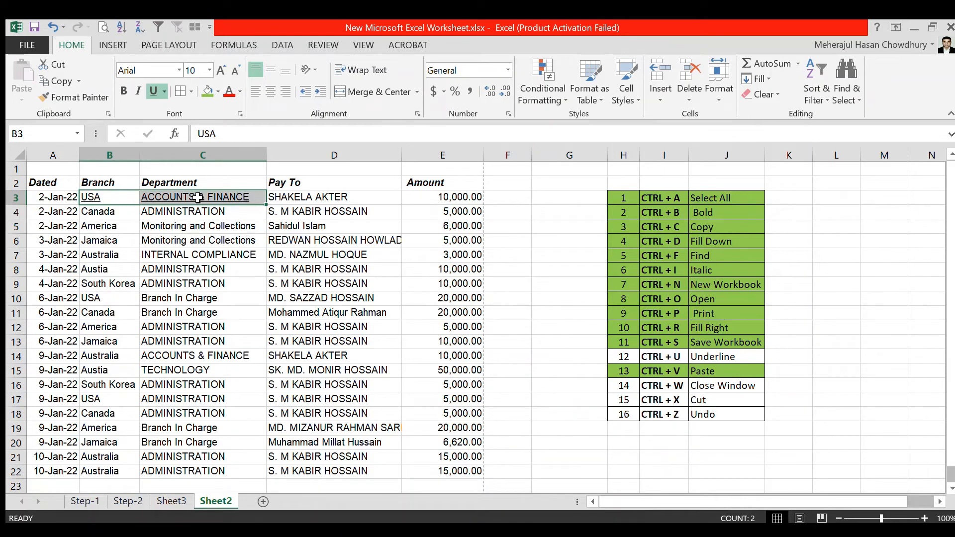
{"action": "left_click", "coordinate": [213, 213]}
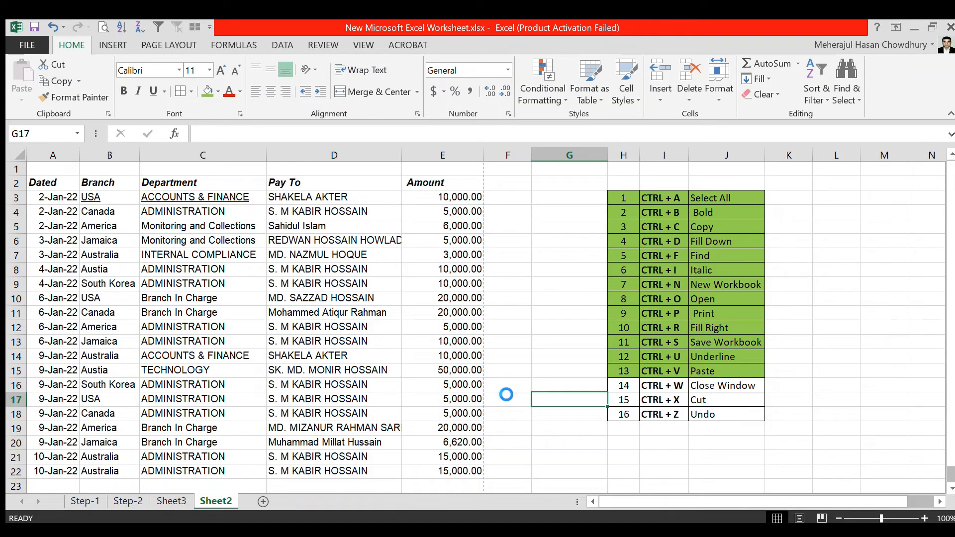
- Close the current workbook window
{"action": "key", "text": "ctrl+w"}
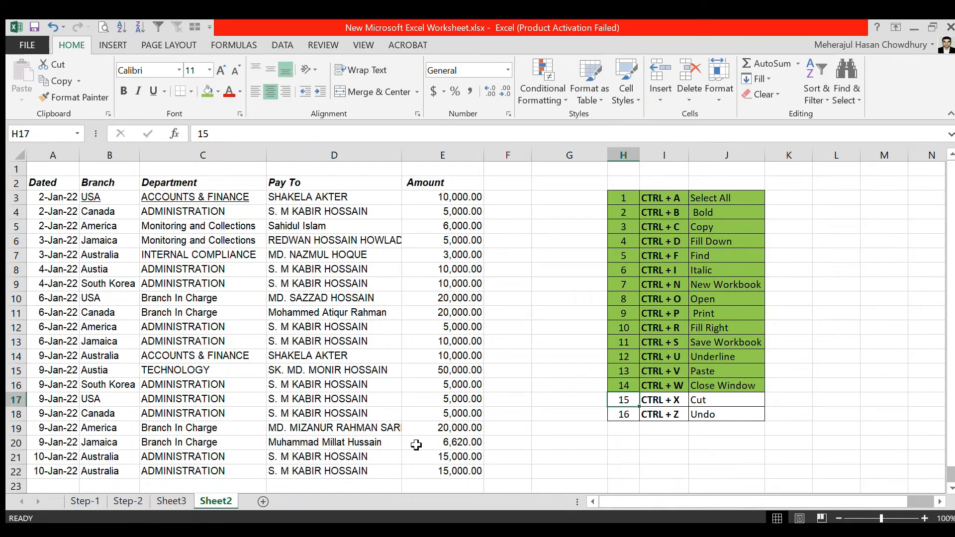
- Cut the last payment row, A22:E22, and paste it starting at cell A24
{"action": "left_click_drag", "start_coordinate": [47, 475], "coordinate": [439, 473]}
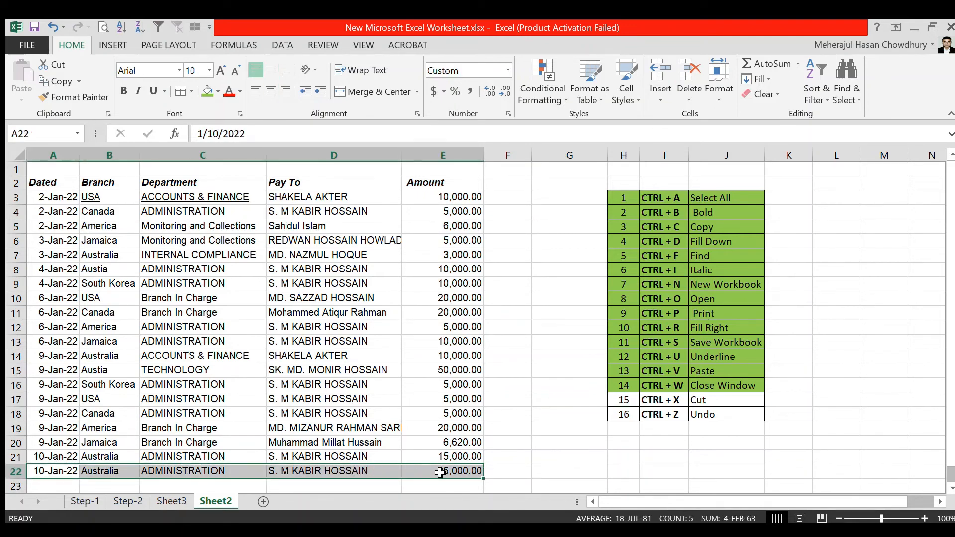
{"action": "key", "text": "ctrl+c"}
{"action": "scroll", "coordinate": [77, 483], "scroll_direction": "down", "scroll_amount": 1}
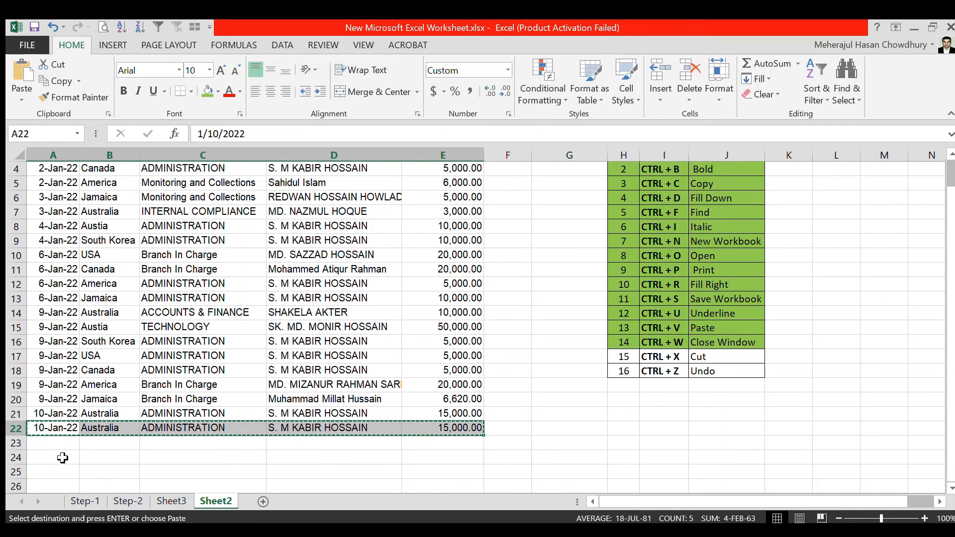
{"action": "left_click", "coordinate": [62, 458]}
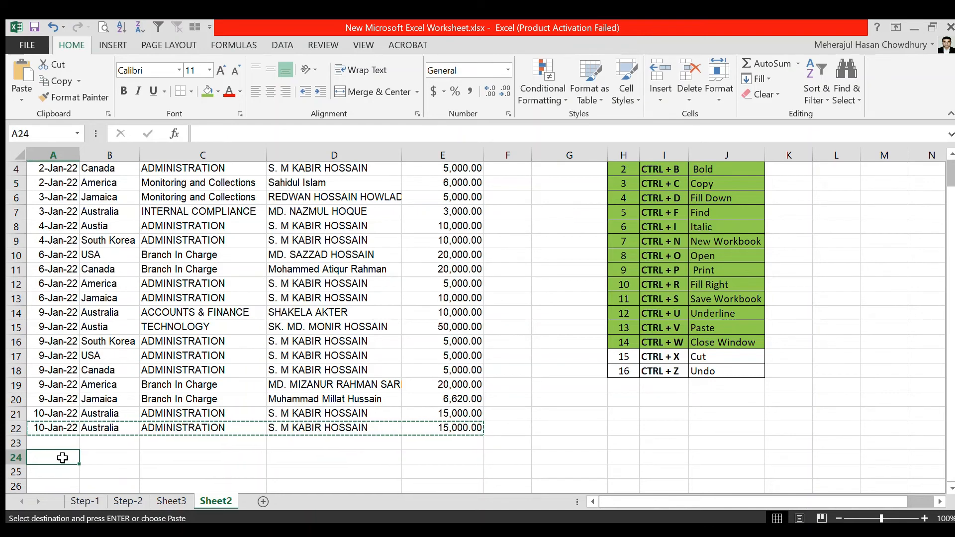
{"action": "key", "text": "ctrl+v"}
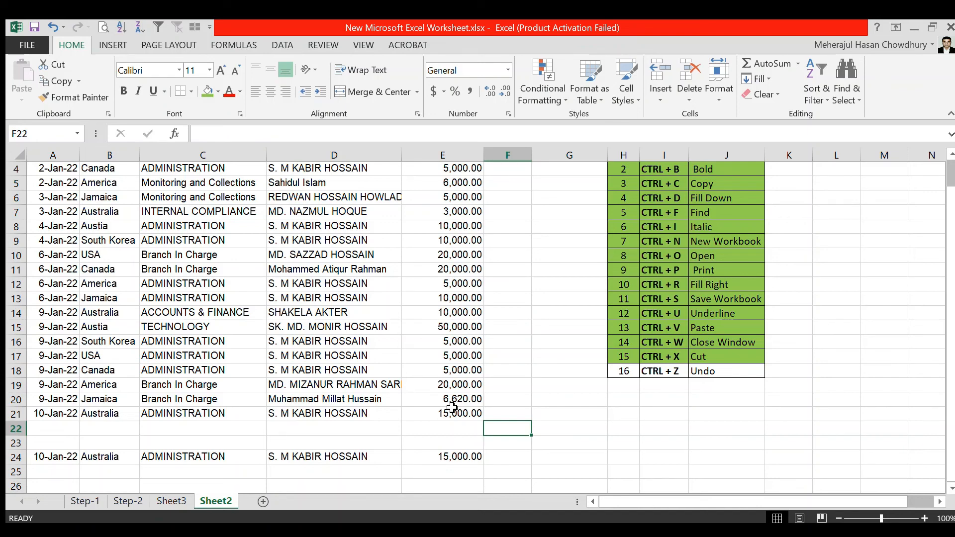
- Undo the green fill on the Cut entry of the shortcut list
{"action": "key", "text": "ctrl+z"}
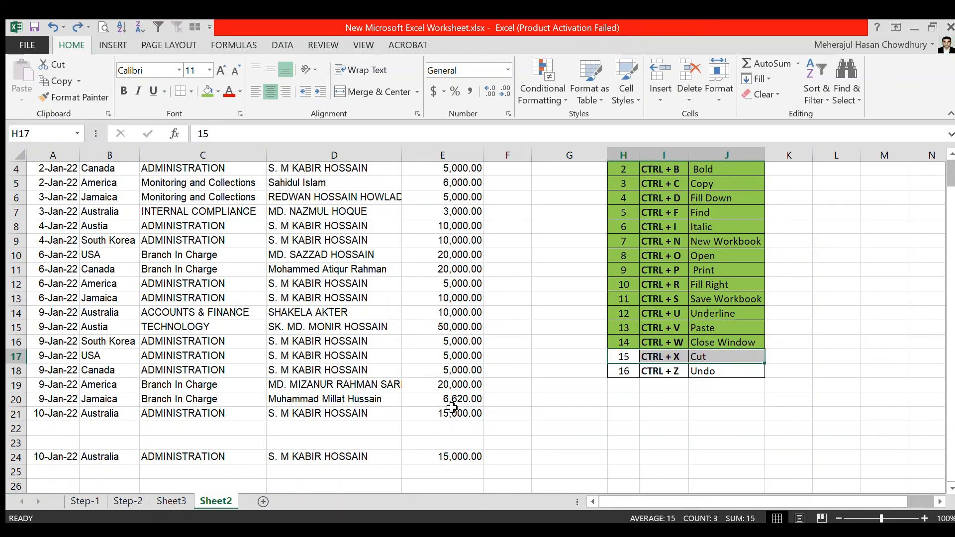